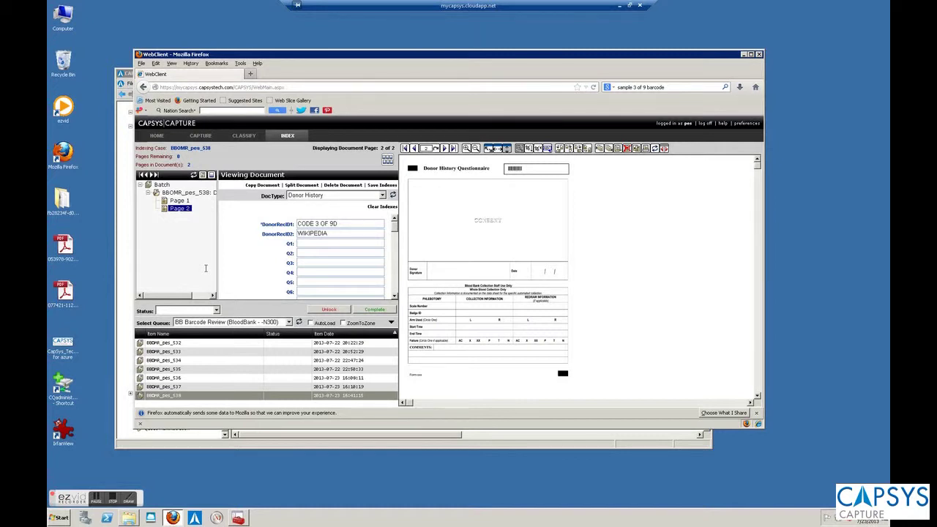
- View page 1 and page 2 of the Donor History document to compare their barcodes and layout
click(178, 202)
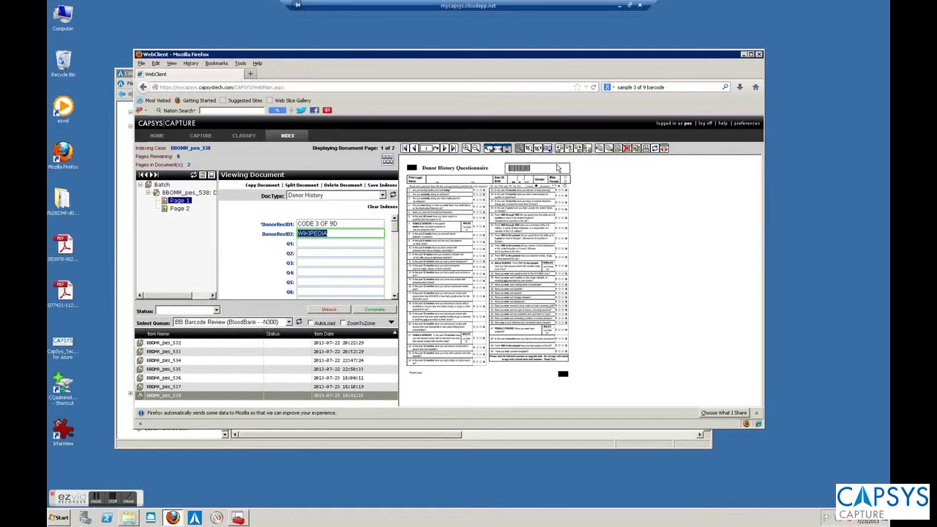
click(180, 210)
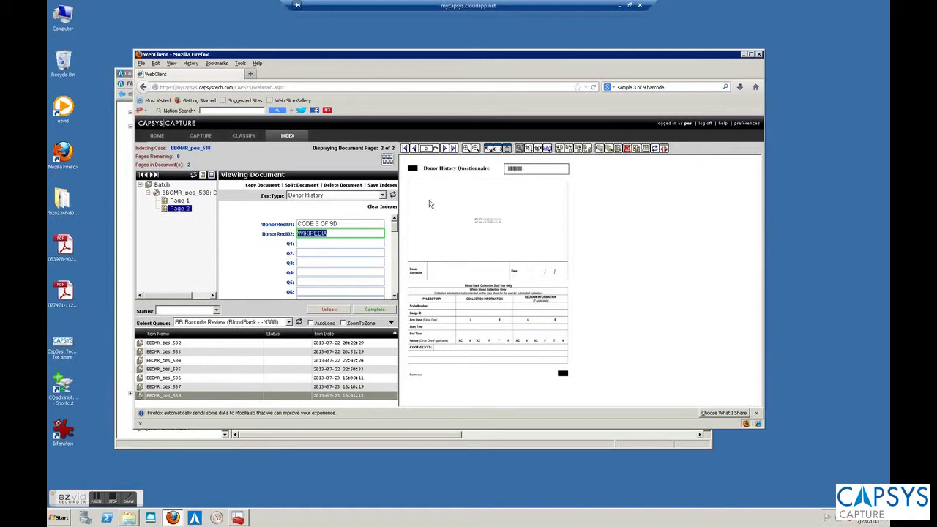
click(176, 209)
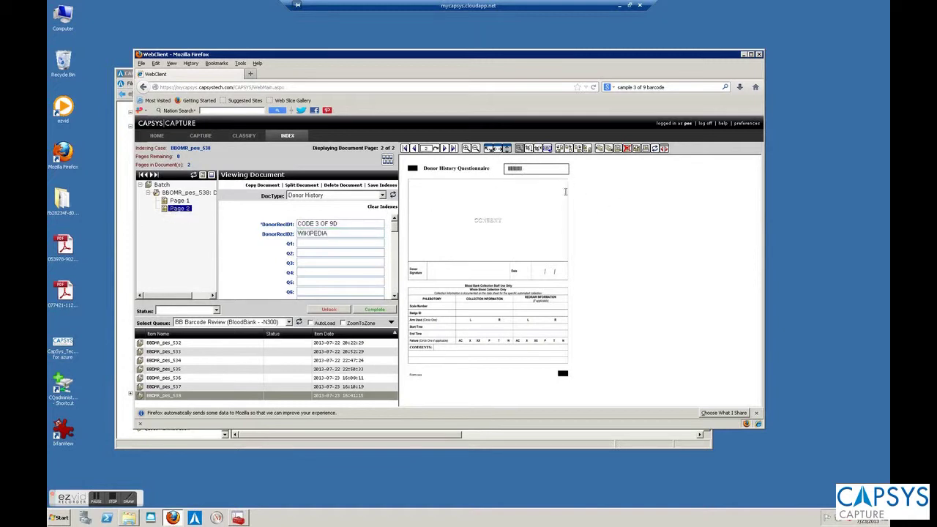
click(178, 210)
- Switch to CAPSYS CAPTURE Server Manager and review the configuration of the Image Cleanup .NET module
click(238, 518)
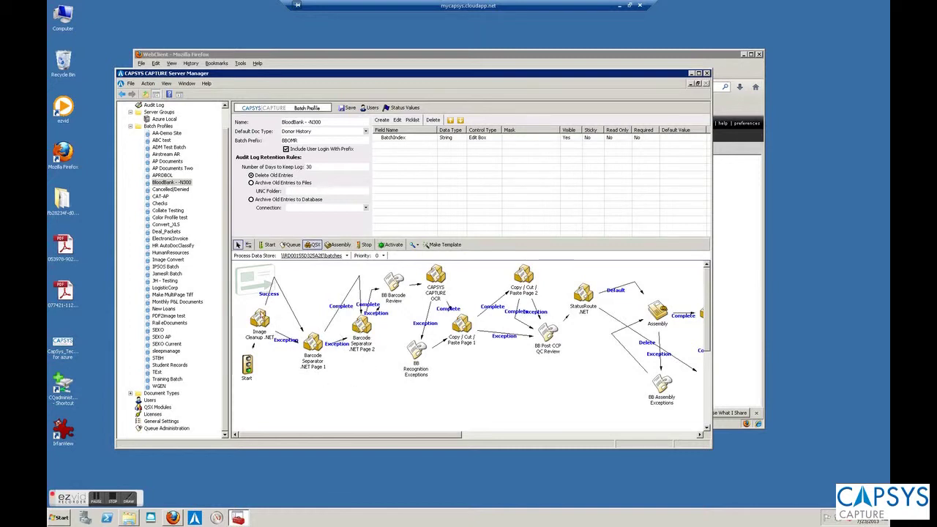
right_click(259, 321)
click(280, 323)
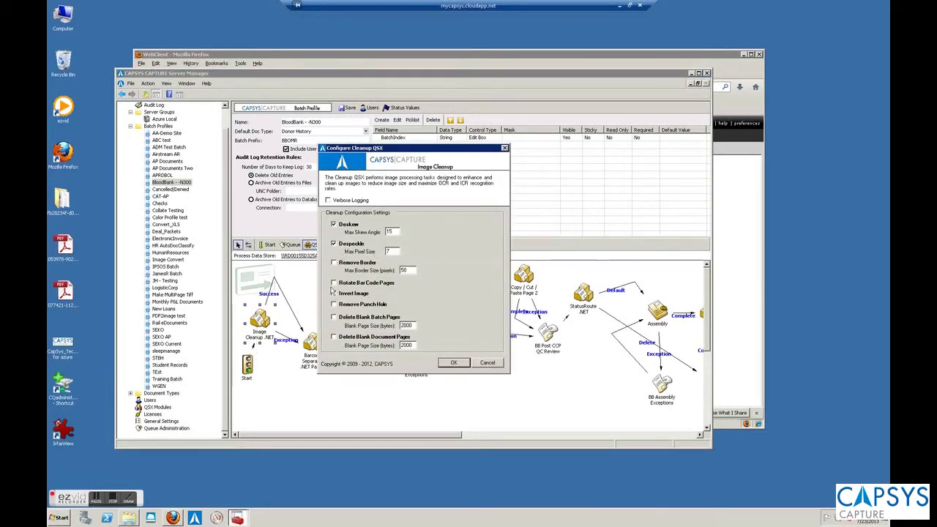
click(492, 362)
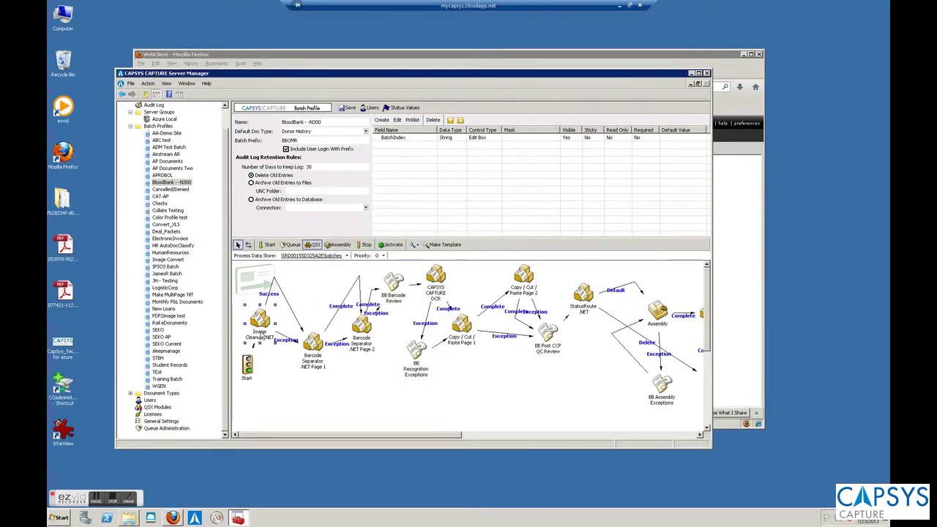
- Open the Barcode Separator .NET Page 1 configuration and select Donor History as the barcode recognition document type
right_click(313, 345)
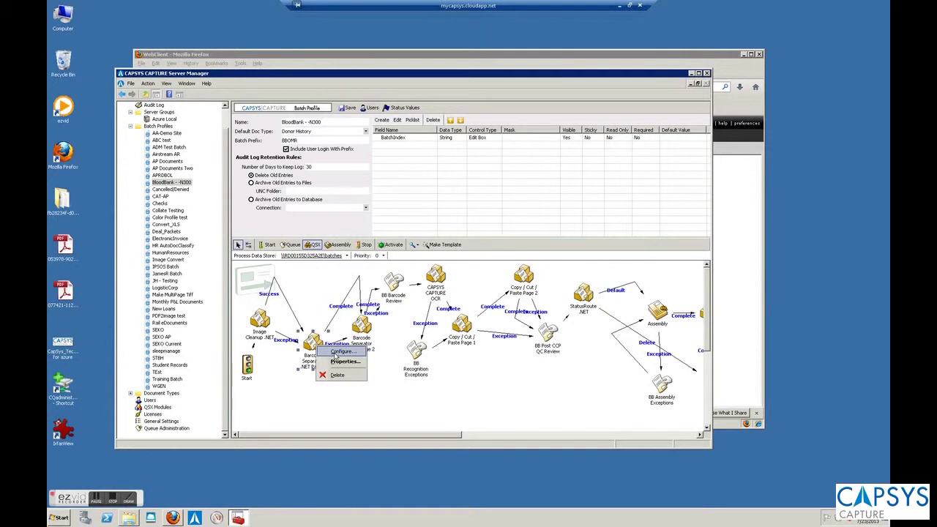
click(341, 352)
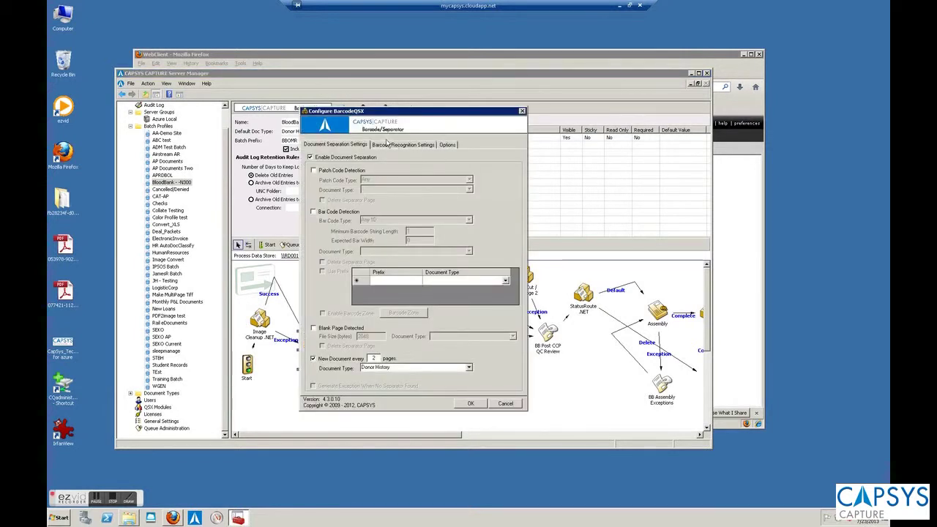
drag(382, 118, 440, 122)
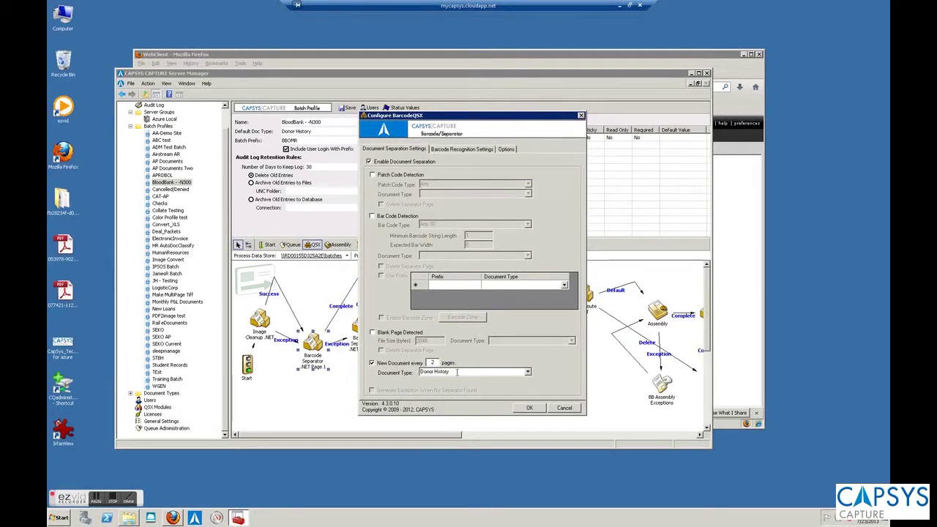
click(454, 150)
click(551, 177)
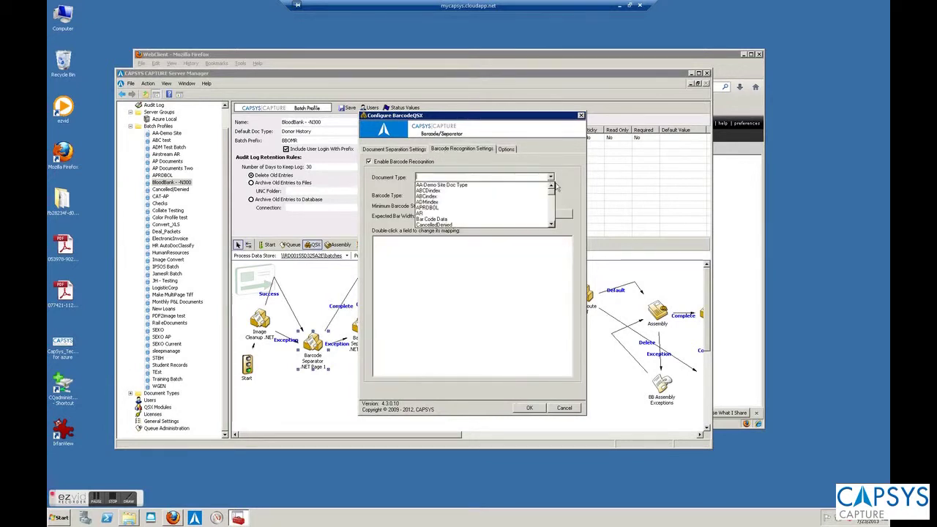
click(552, 221)
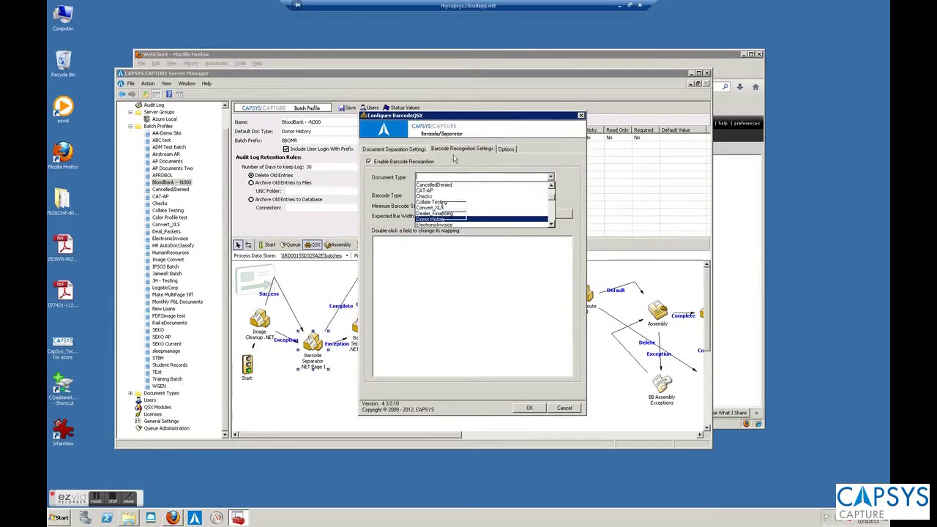
key(Return)
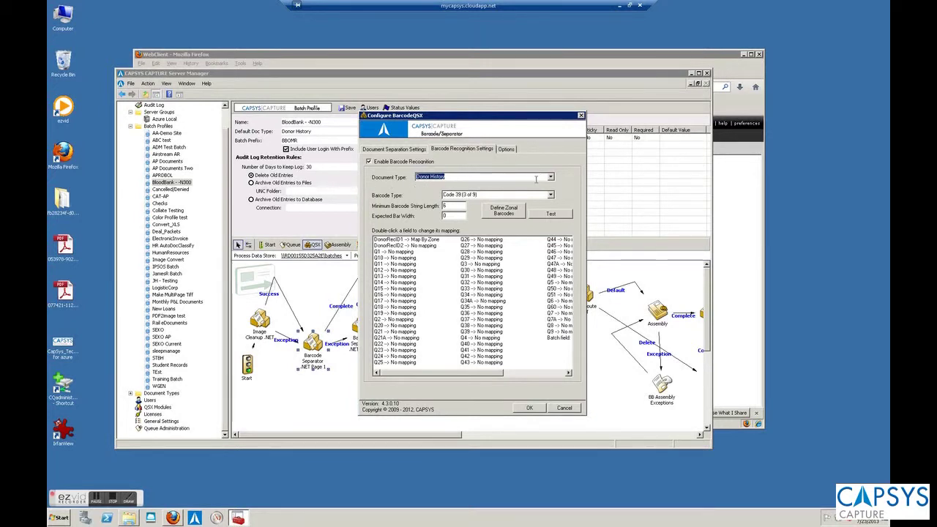
- Review the available document types and barcode types, keeping Donor History and Code 39 (3 of 9)
click(551, 177)
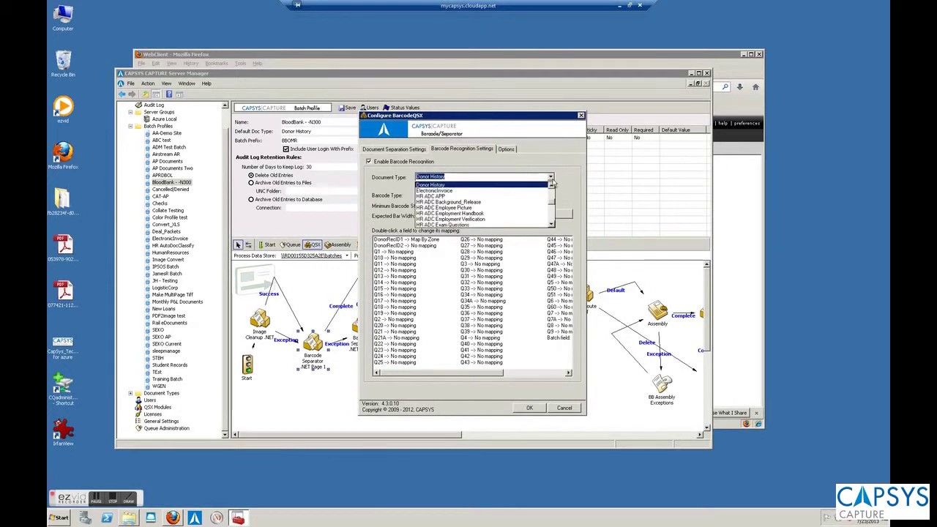
click(553, 183)
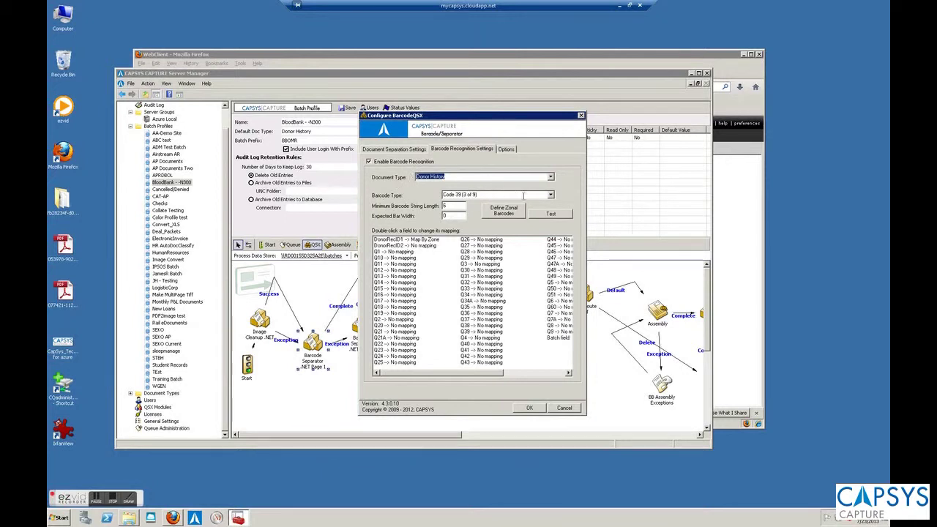
click(553, 195)
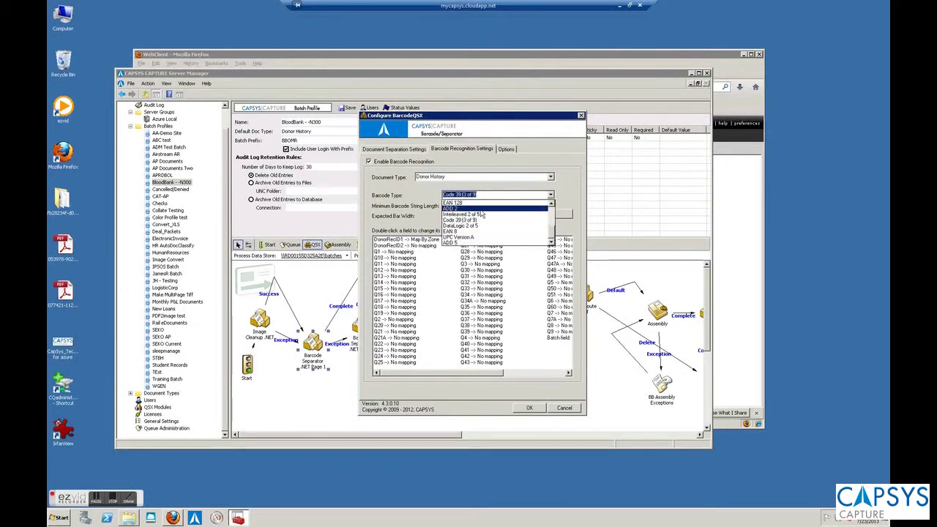
click(550, 206)
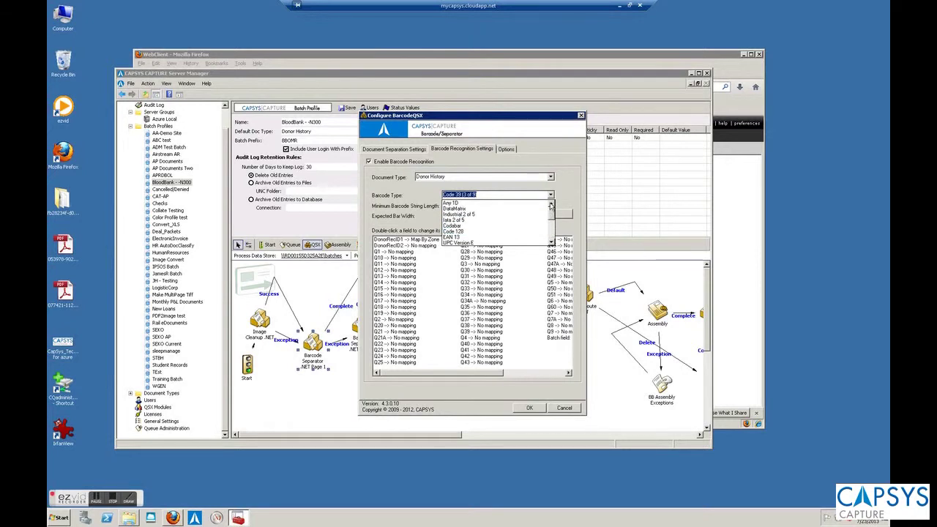
drag(551, 207, 551, 230)
click(414, 235)
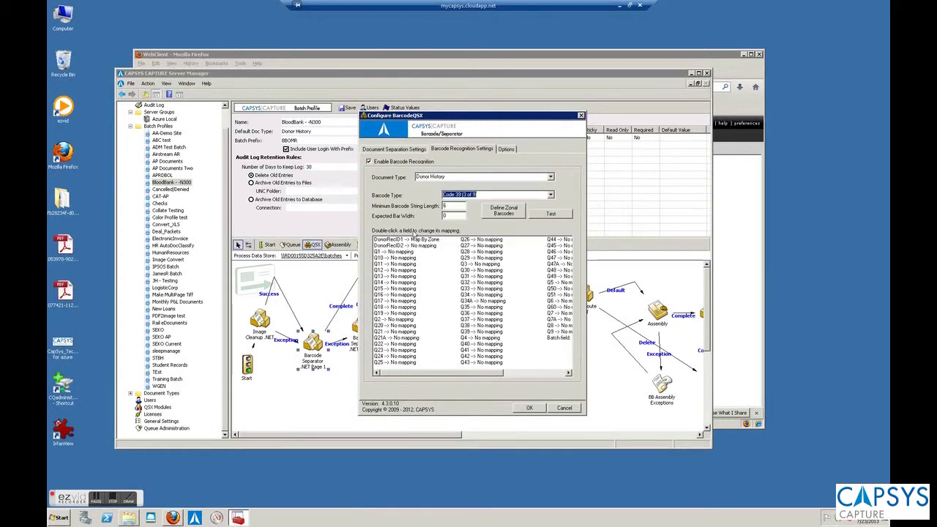
key(Tab)
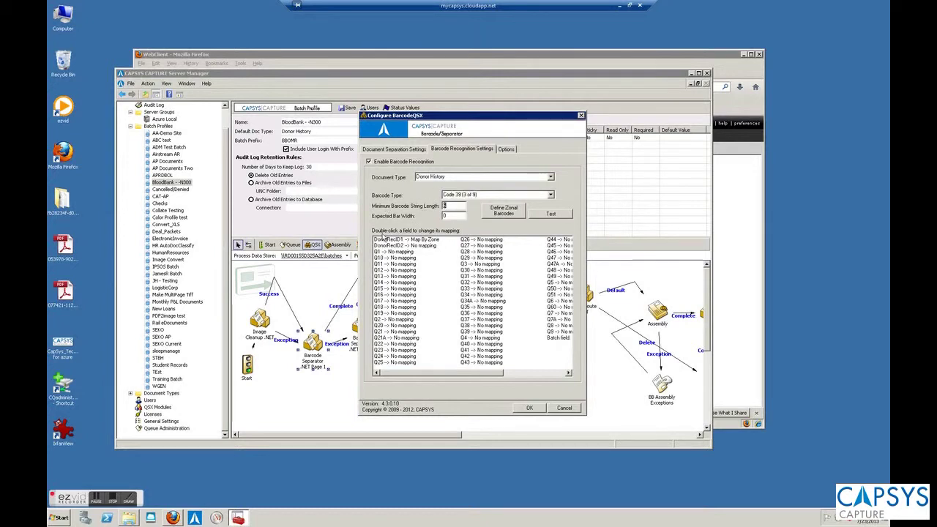
- Open the zonal barcode definition and mark the DonorRecID1 zone around the barcode box in the questionnaire's header
click(510, 212)
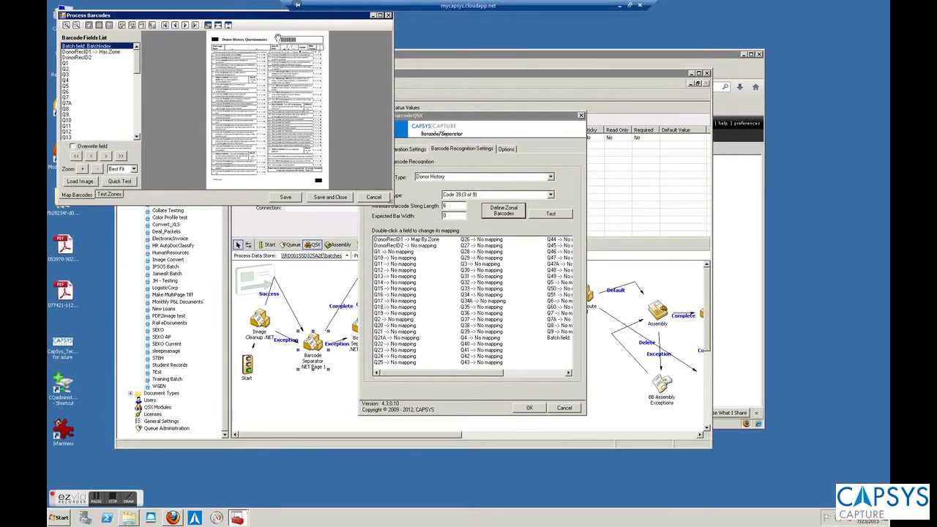
click(82, 52)
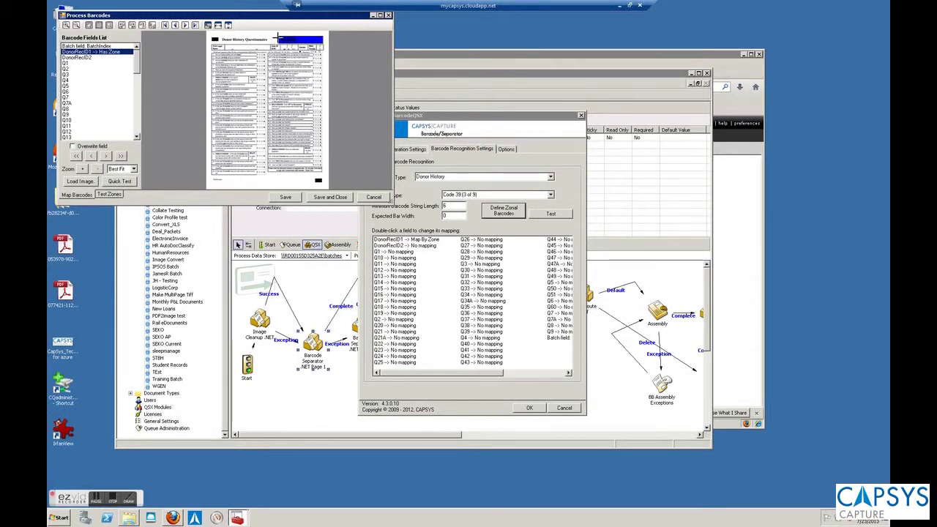
drag(277, 34, 323, 48)
- Quick-test the DonorRecID1 zone, and save the zone and the Page 1 barcode configuration
click(121, 181)
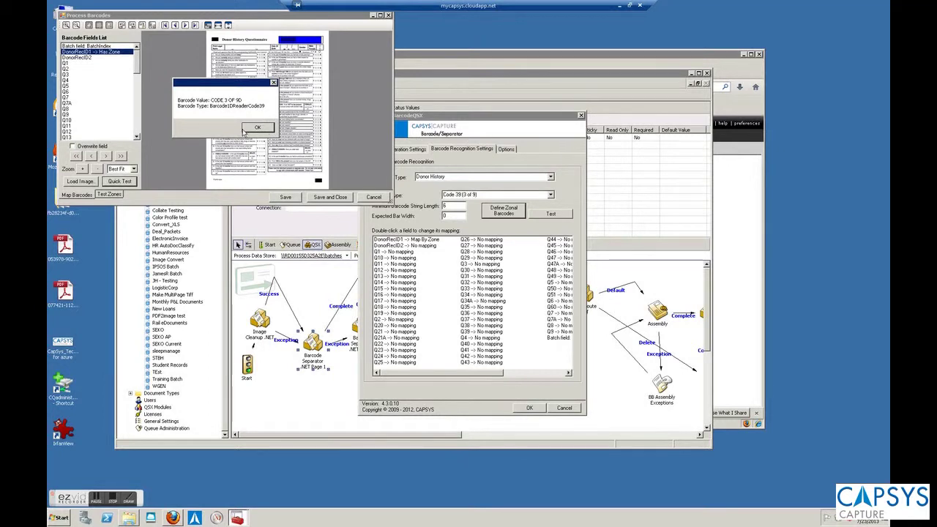
click(245, 129)
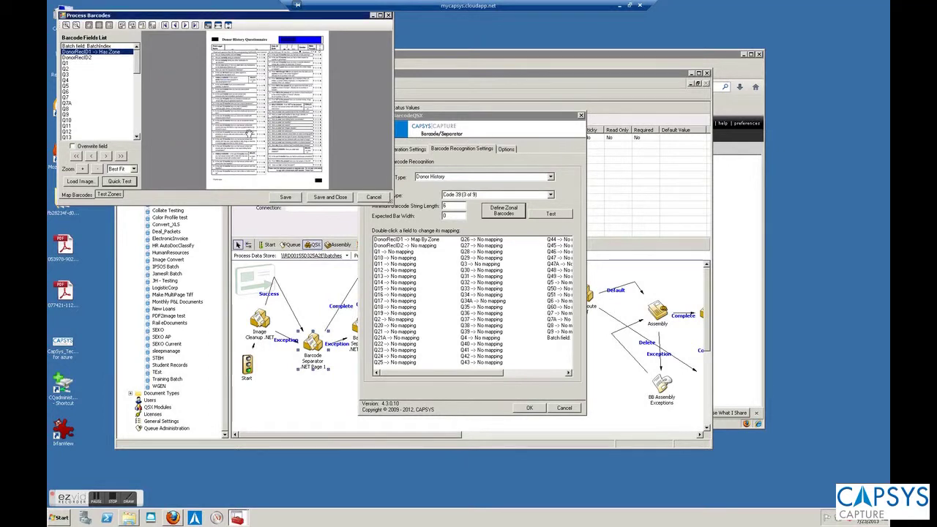
click(331, 198)
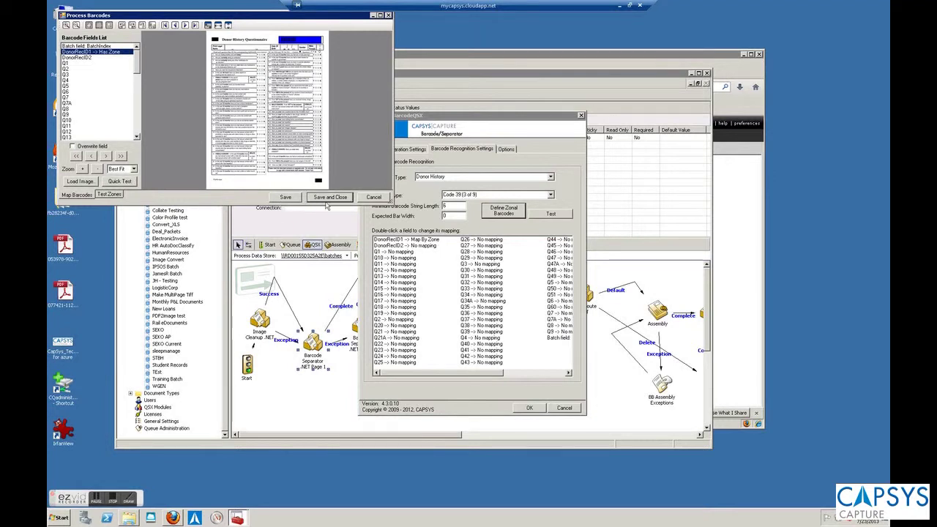
click(528, 408)
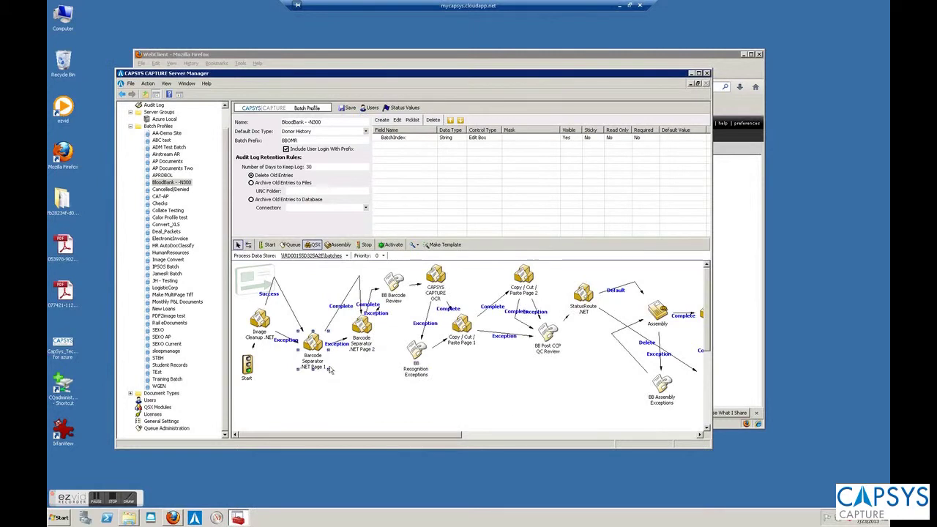
- Check the DonorRecID index fields in the Firefox WebClient and return to Server Manager
click(749, 241)
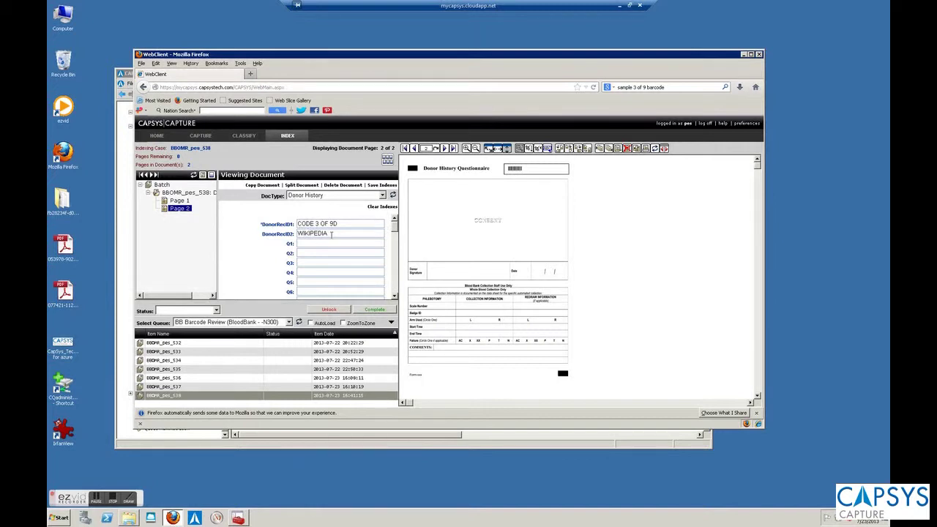
click(119, 218)
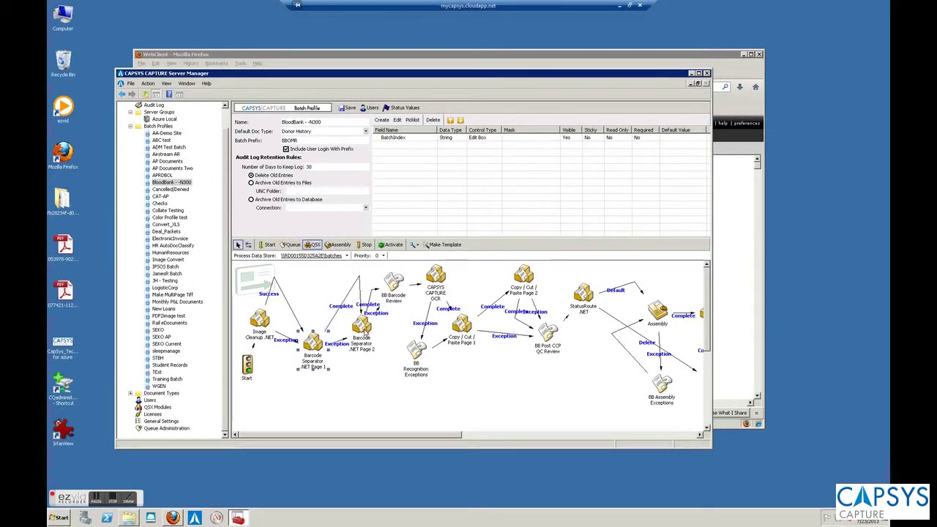
- Open the Barcode Separator .NET Page 2 configuration and select Donor History as the barcode recognition document type
right_click(360, 326)
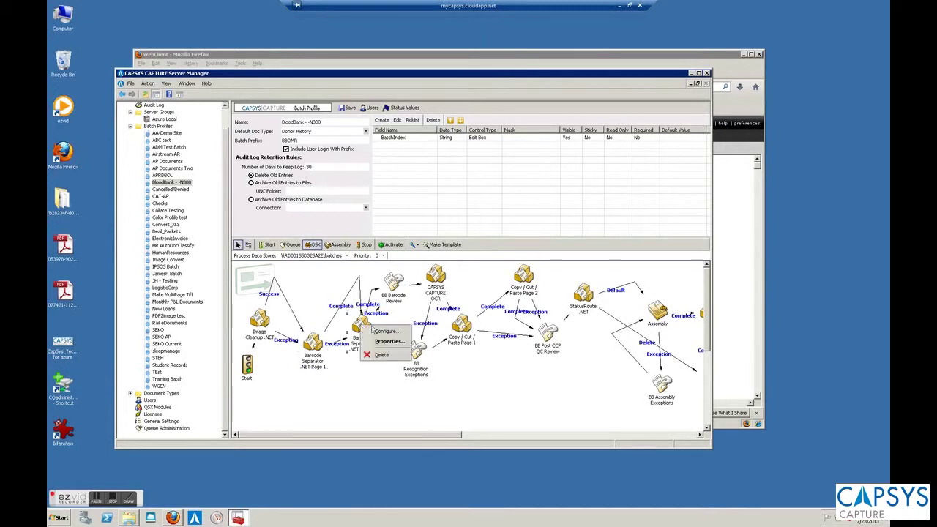
click(387, 333)
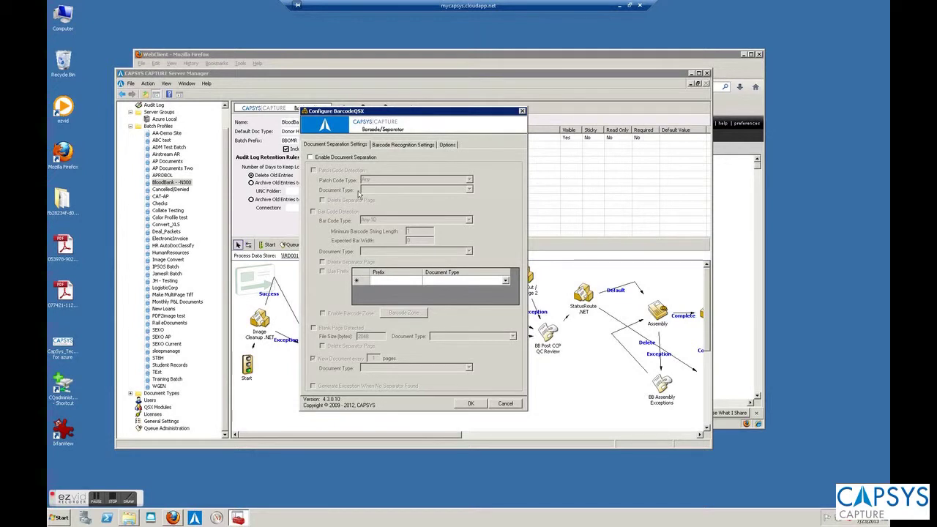
drag(370, 115, 493, 126)
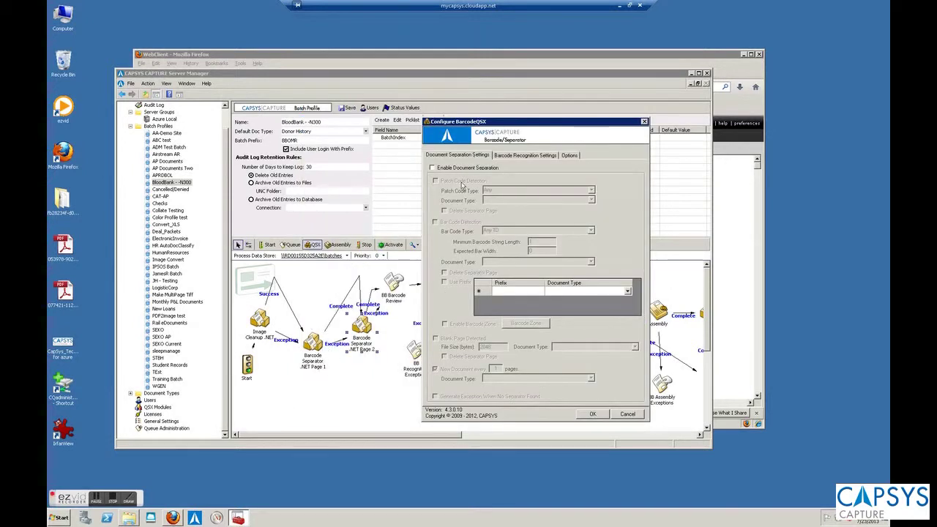
click(527, 155)
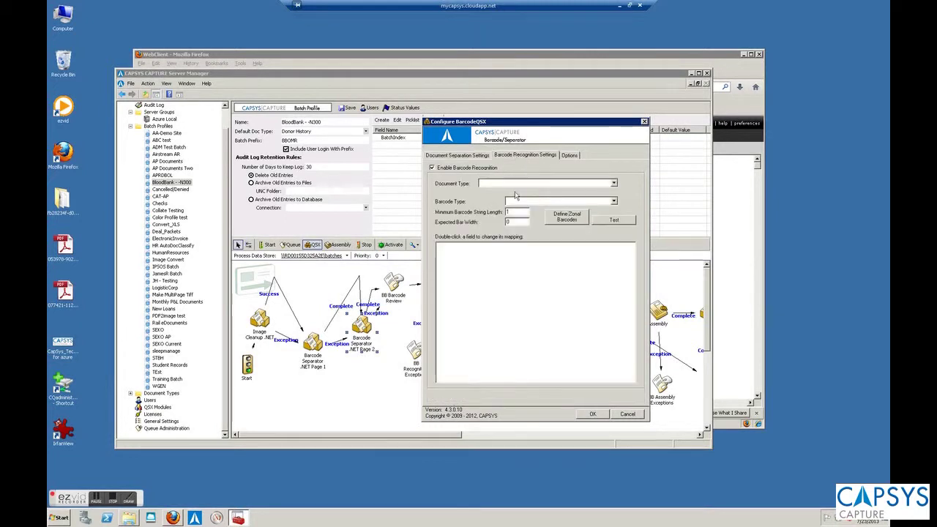
click(614, 183)
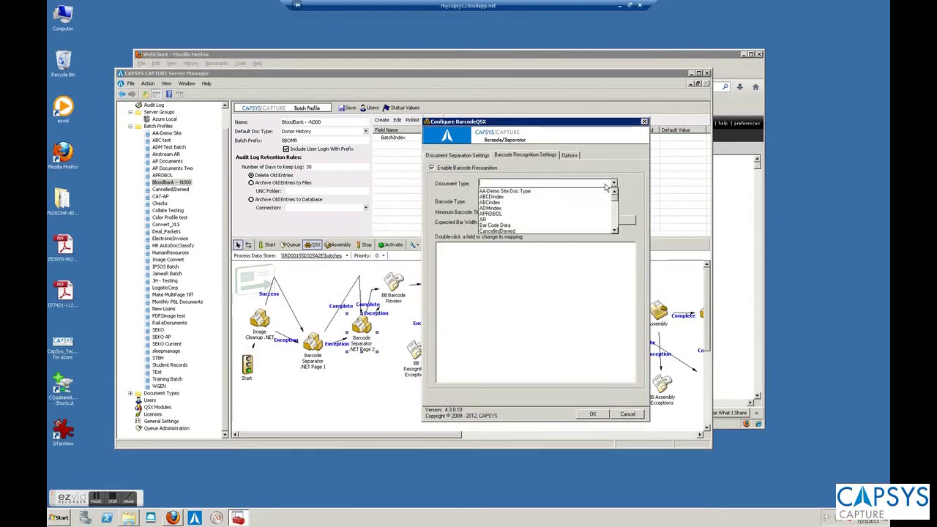
click(614, 230)
click(614, 222)
click(600, 172)
click(614, 183)
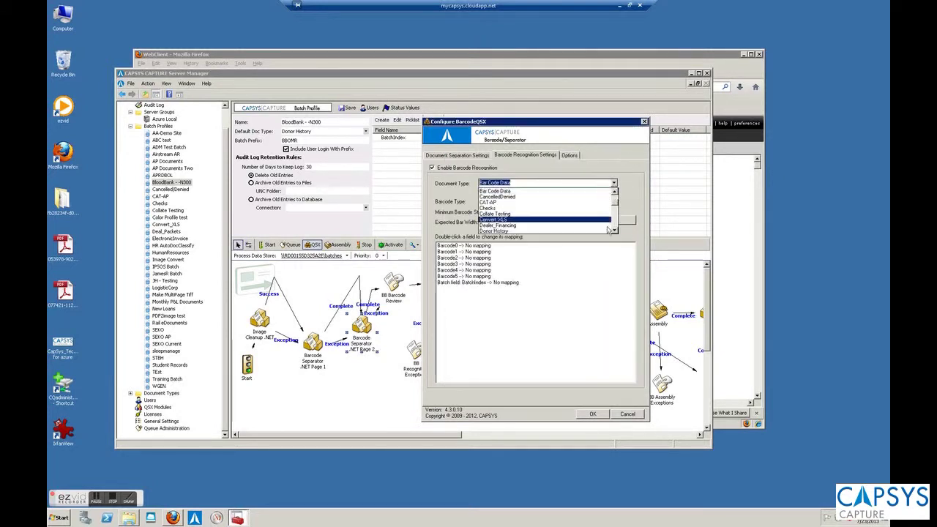
click(510, 231)
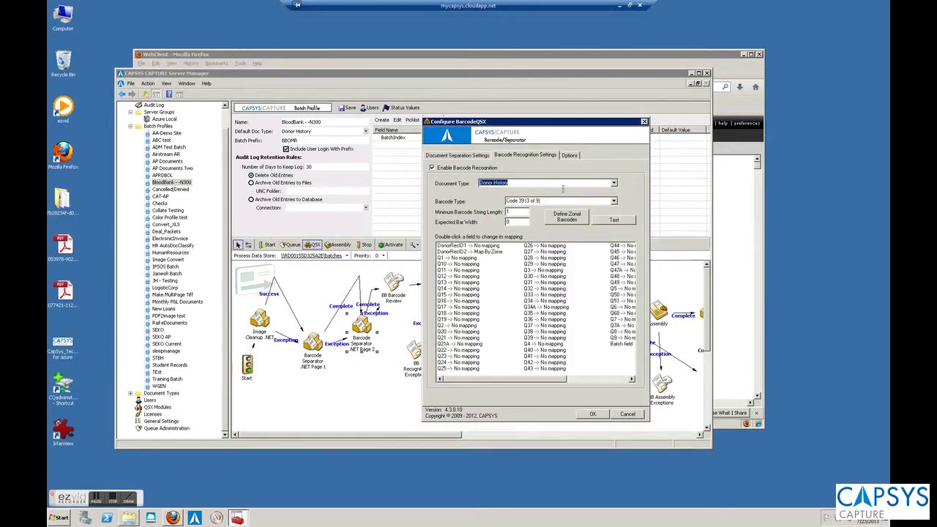
- Set the minimum barcode string length to 6 and open the DonorRecID2 zone in the zonal barcode definition
double_click(518, 213)
text(9)
click(575, 220)
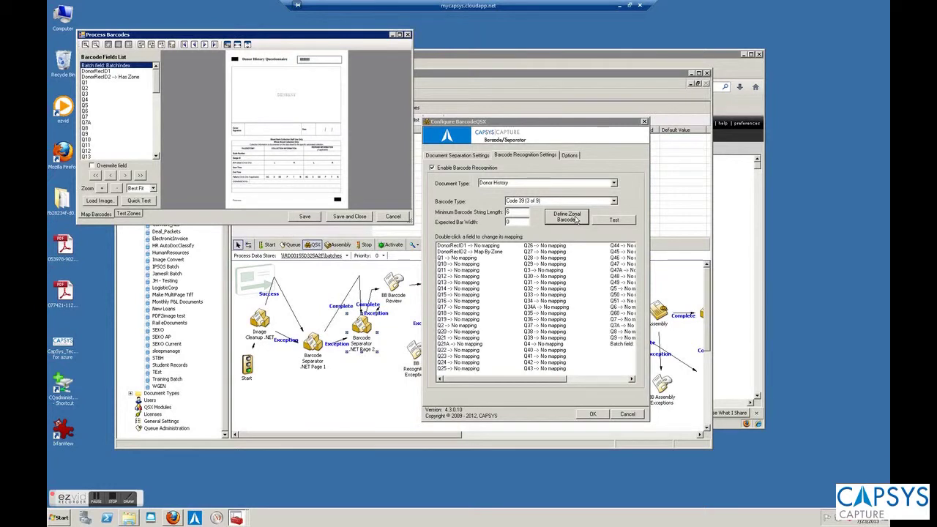
click(102, 77)
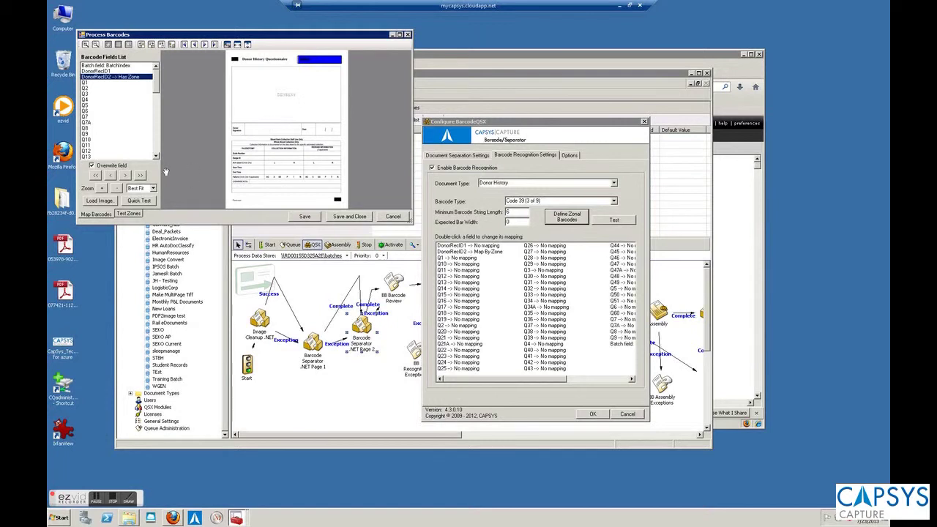
- Keep field overwriting enabled for the DonorRecID2 zone, and save the zone and the Page 2 barcode configuration
click(92, 167)
click(93, 167)
click(98, 166)
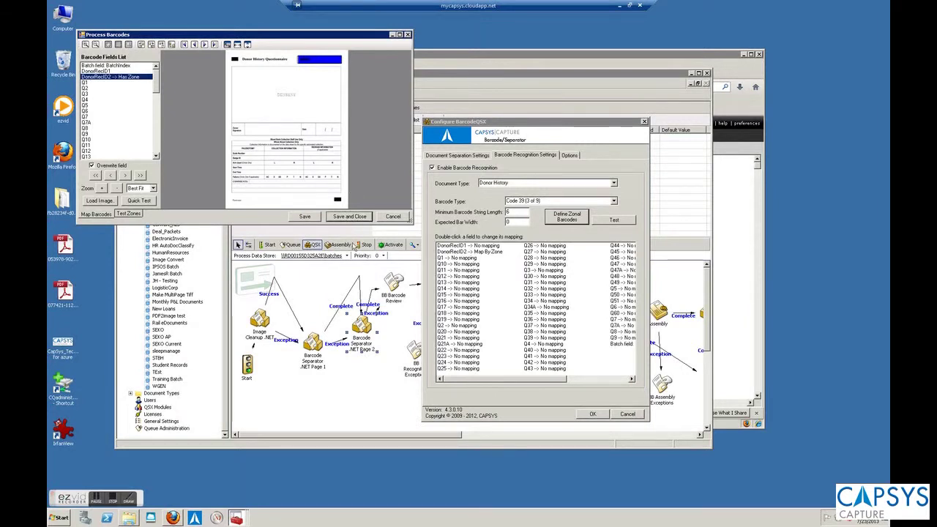
click(300, 217)
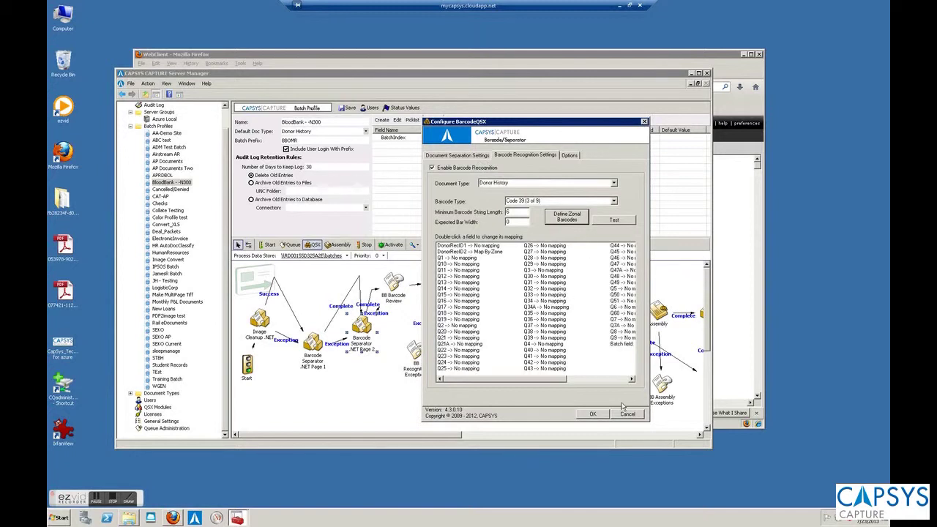
click(593, 414)
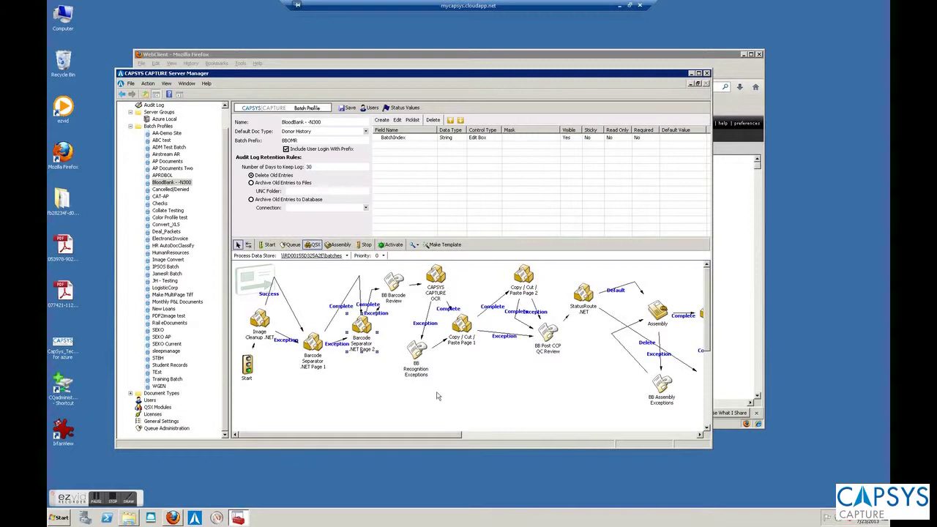
- Activate the BloodBank - -N300 process to update its active process map version
click(382, 248)
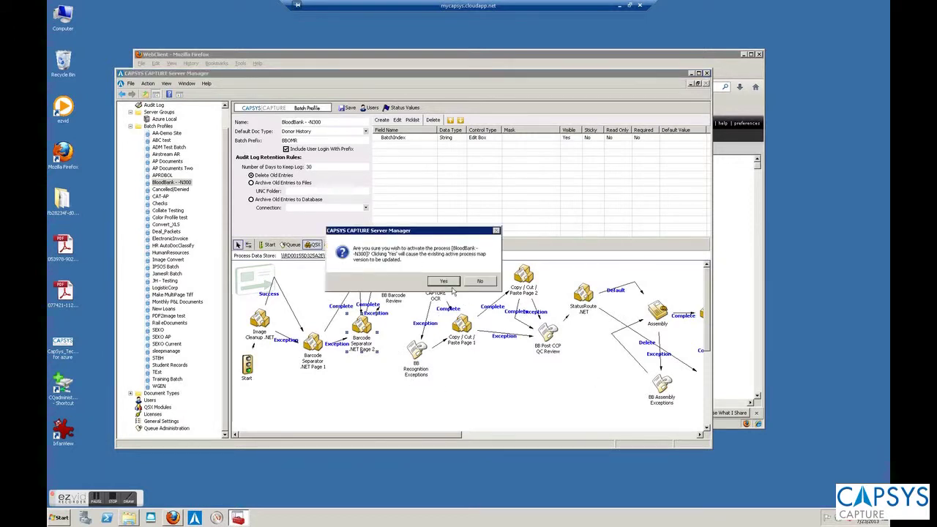
click(447, 283)
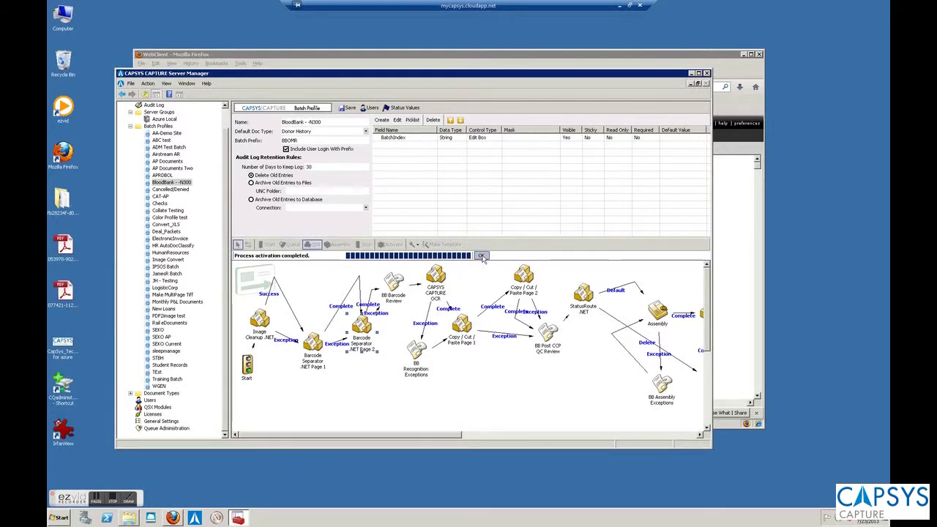
click(481, 257)
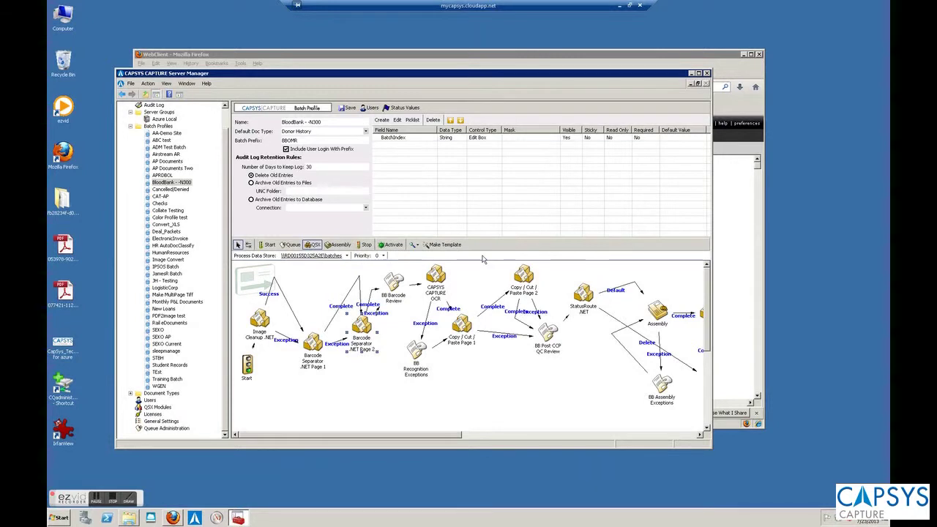
- Switch to the Firefox WebClient, unlock the open case, and import Bloodbank page1a into new BloodBank batch BBOMR_pes_539
click(728, 205)
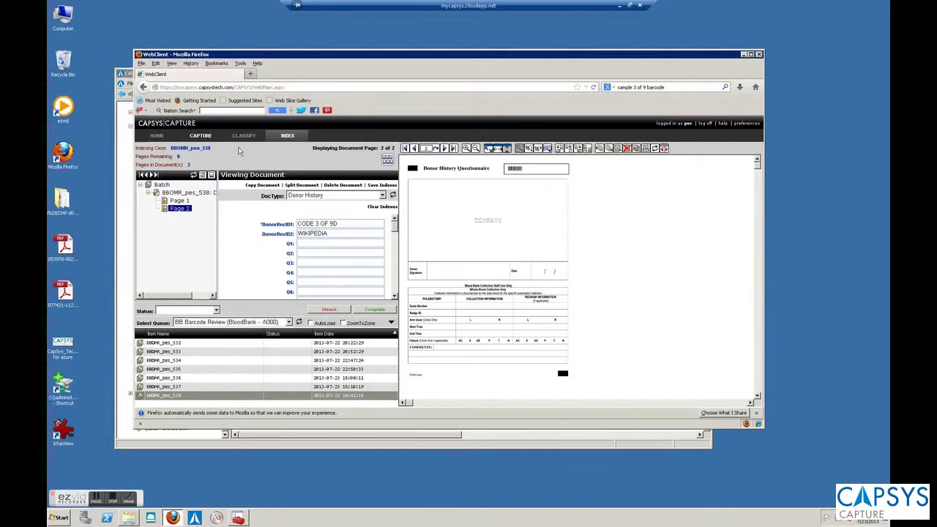
click(201, 136)
click(496, 285)
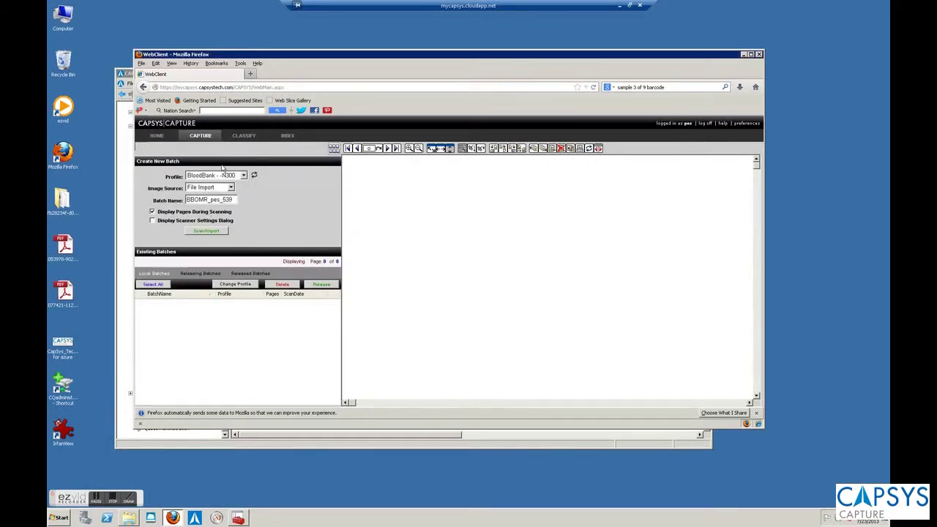
click(206, 230)
click(249, 126)
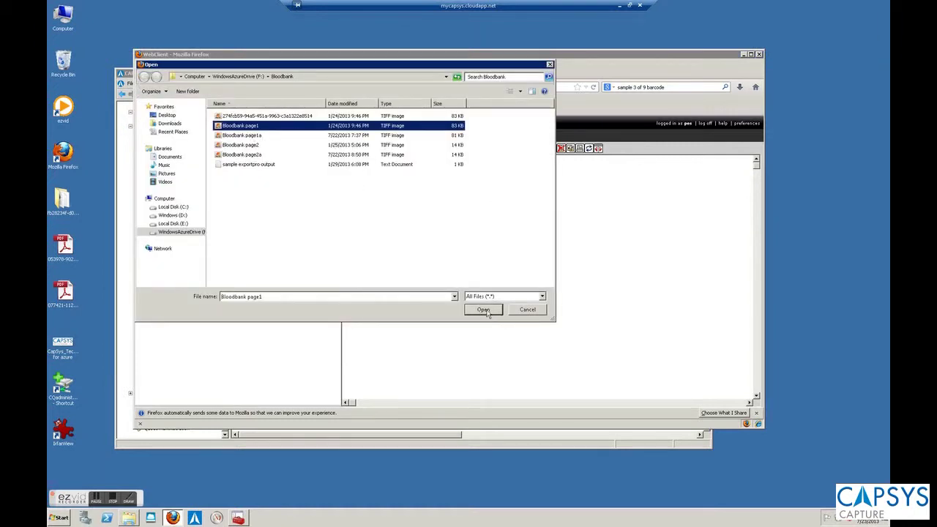
click(241, 135)
click(481, 311)
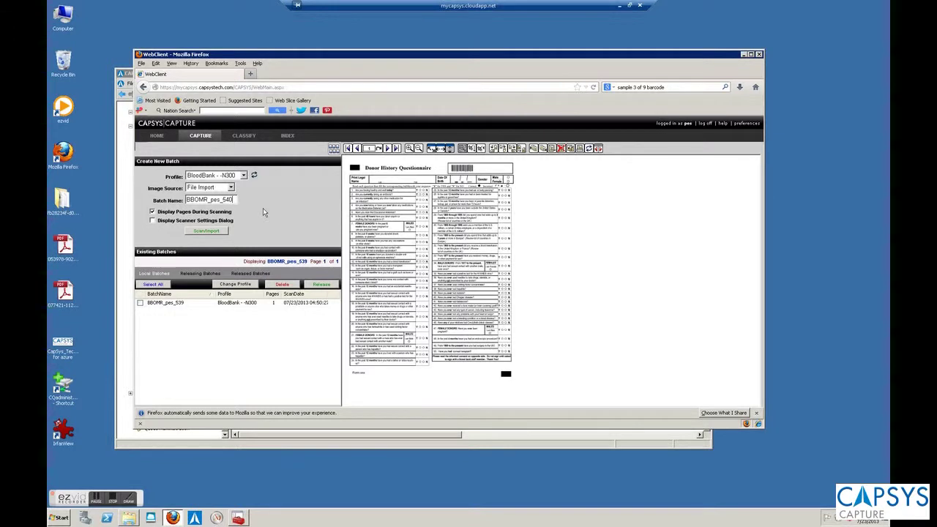
- Set the batch name back to BBOMR_pes_539 and append Bloodbank page2a to that existing batch
key(BackSpace)
key(BackSpace)
text(39)
click(218, 232)
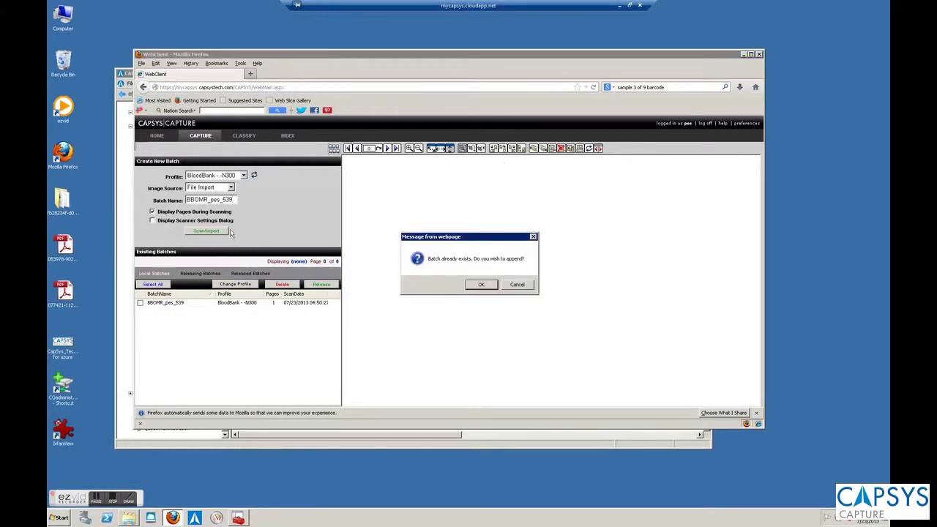
click(483, 285)
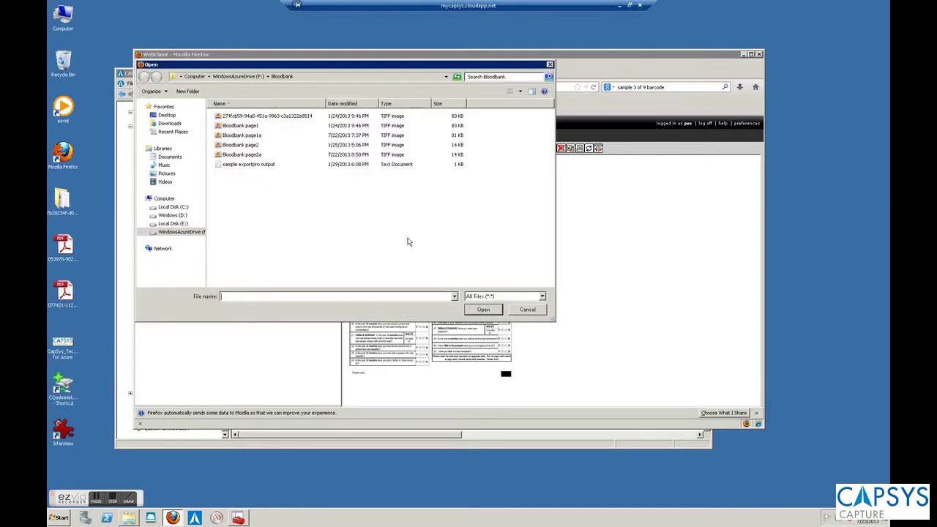
click(254, 156)
double_click(253, 156)
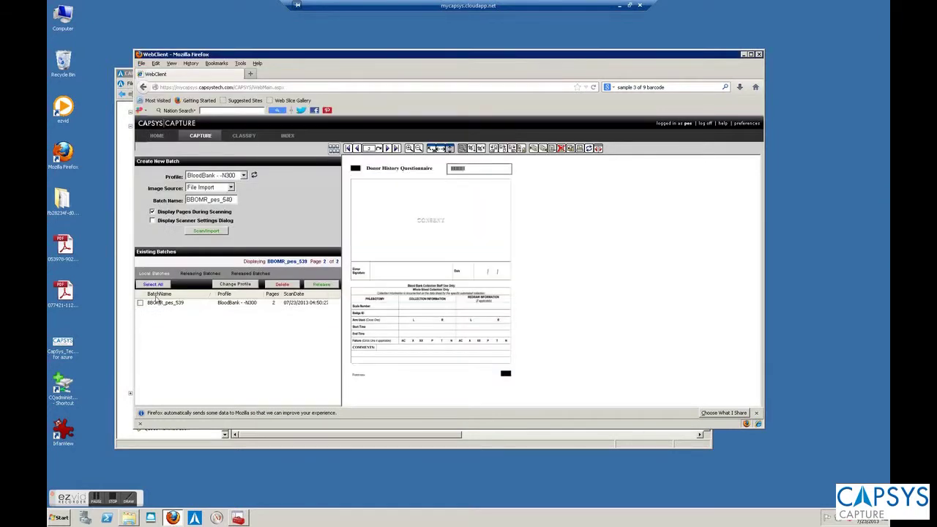
- Select batch BBOMR_pes_539, check both of its pages, and release it
click(141, 303)
click(357, 149)
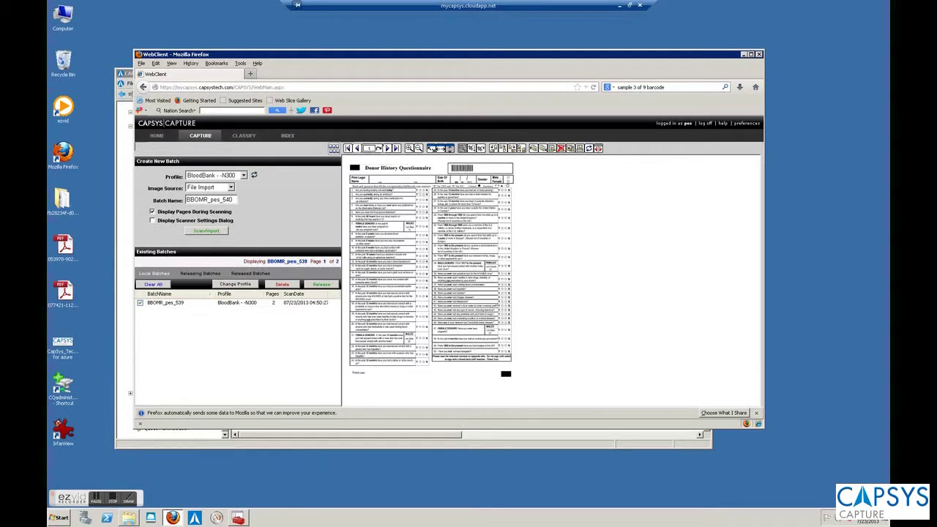
click(386, 148)
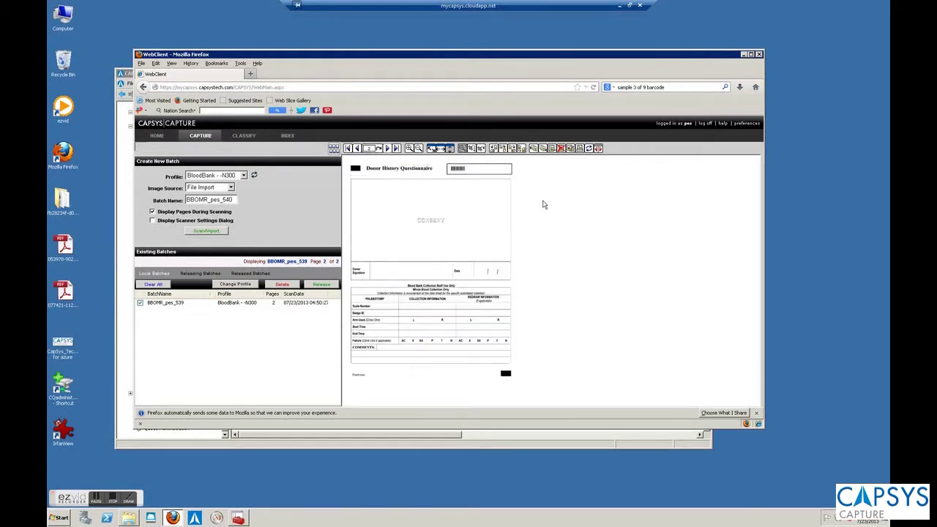
click(320, 288)
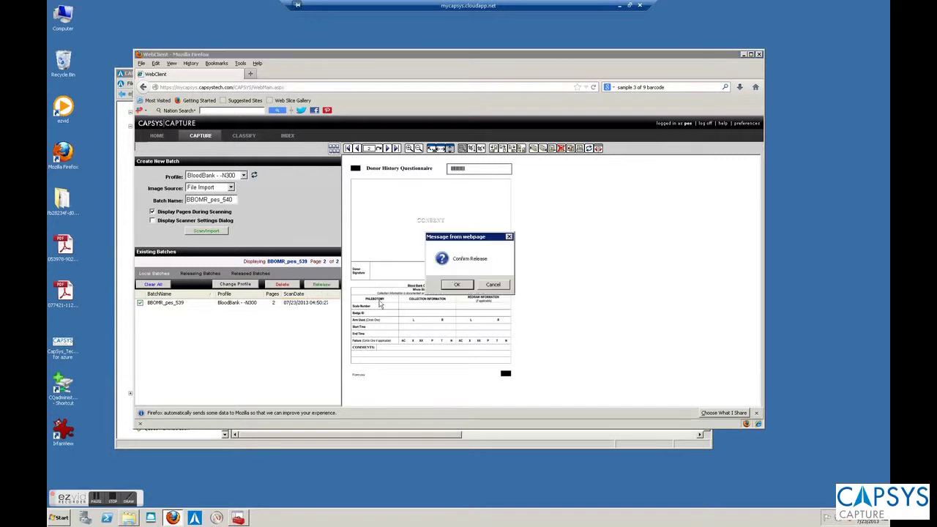
click(457, 284)
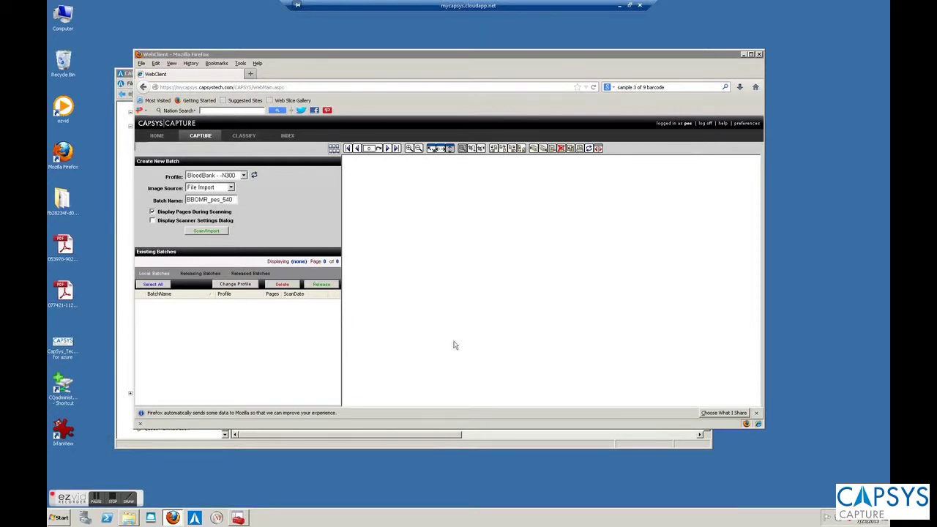
- Switch to Server Manager and run an audit log search to check the processing of the released batch
click(238, 517)
click(164, 120)
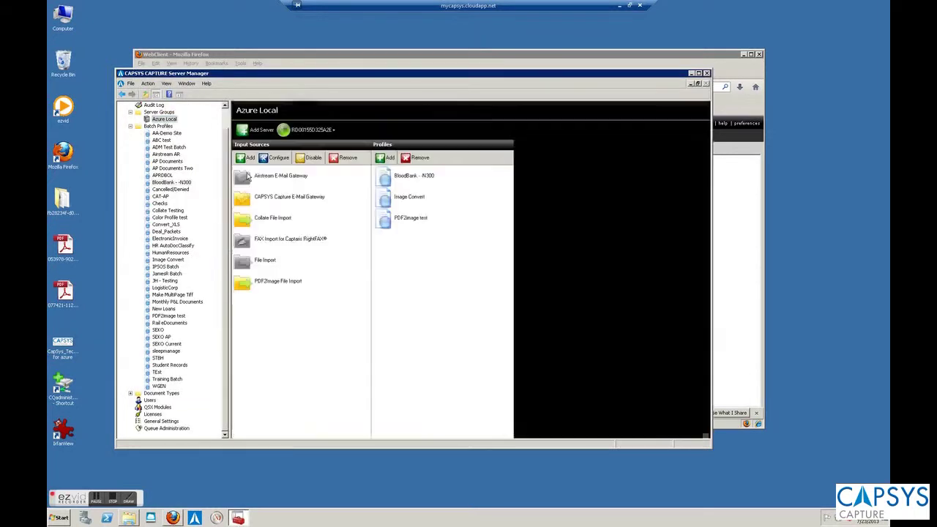
click(150, 107)
click(254, 120)
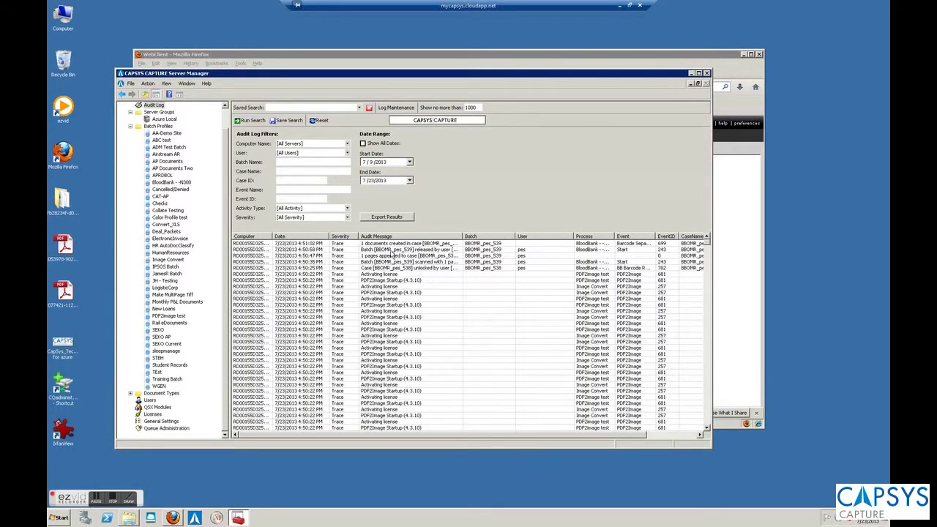
- Return to the Firefox WebClient, open BBOMR_pes_539 from the BB Barcode Review queue for indexing, and check its DonorRecID1 and DonorRecID2 fields
click(748, 223)
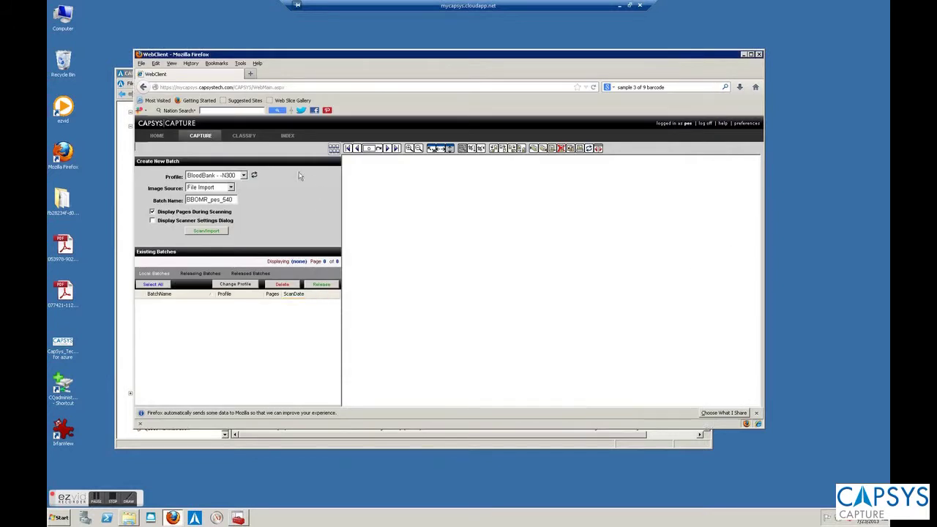
click(287, 136)
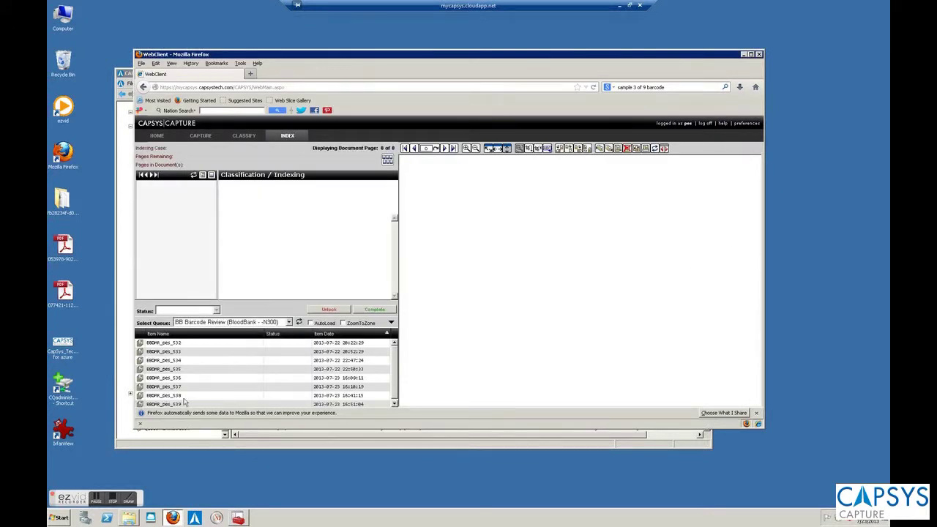
double_click(158, 404)
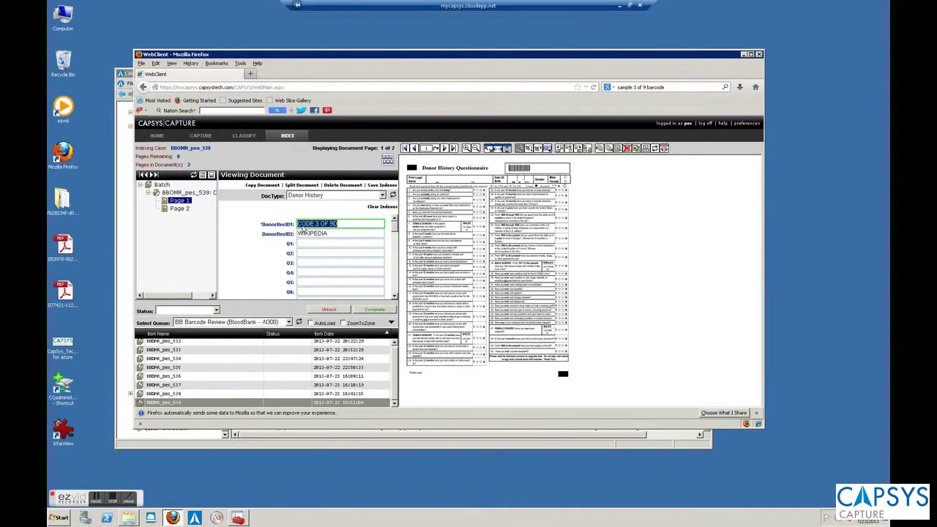
click(343, 226)
click(553, 172)
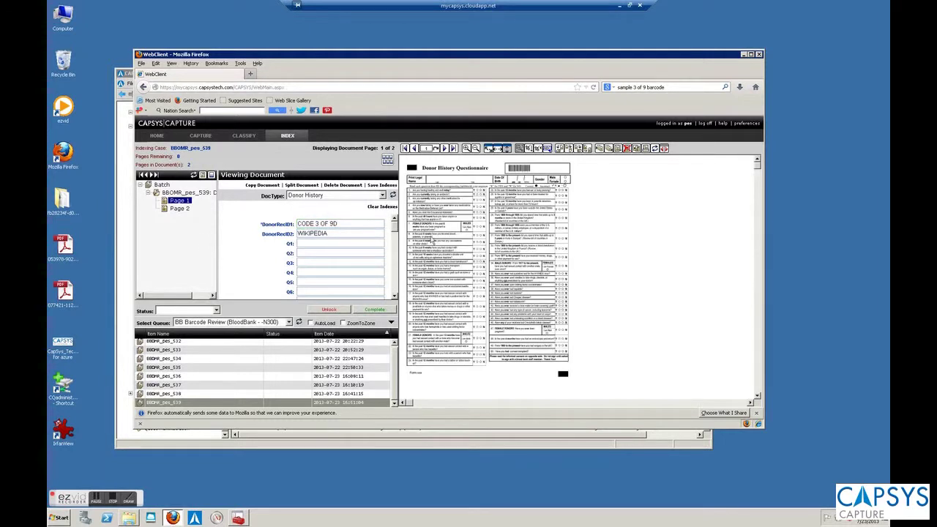
click(180, 209)
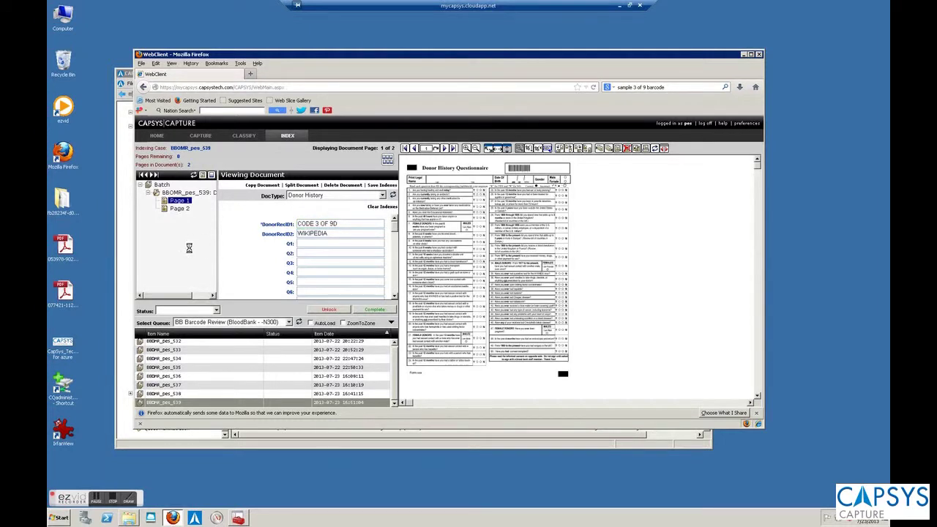
click(335, 235)
key(ctrl+a)
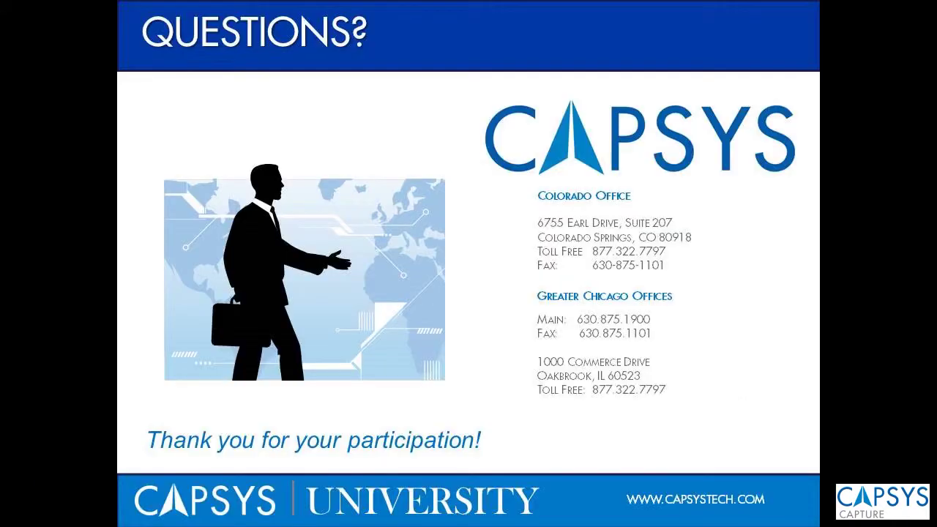